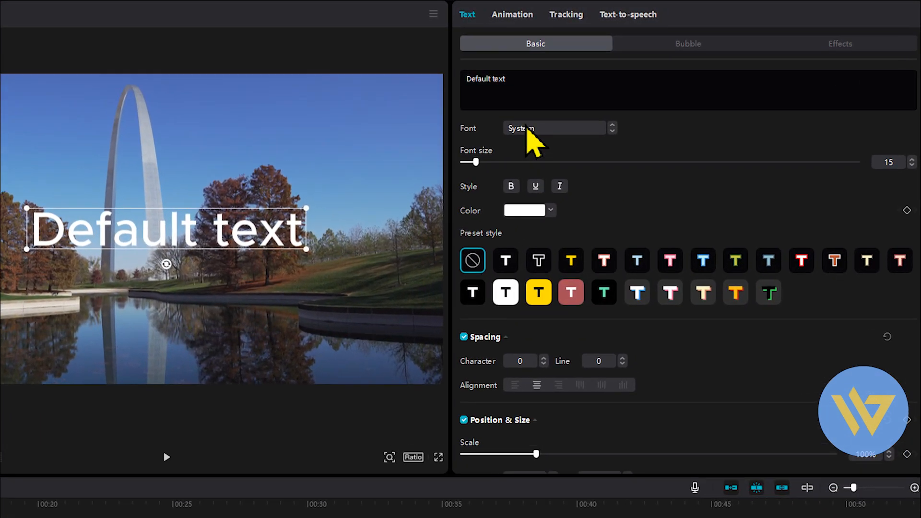
# Step: Replace the default text with "The St. Louis Arch, also known as the Gateway Arch", copied from the New Text Document in Notepad
pyautogui.click(484, 80)
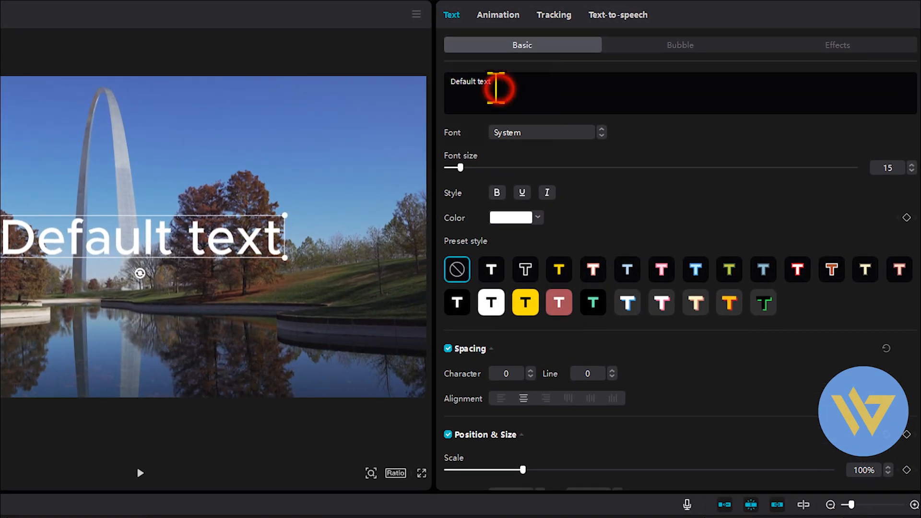
pyautogui.tripleClick(482, 80)
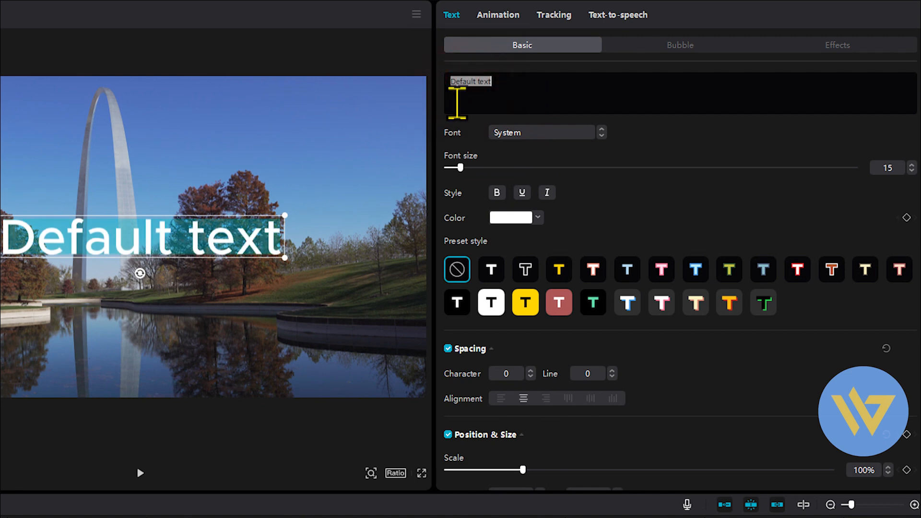
pyautogui.hotkey('alt', 'Tab')
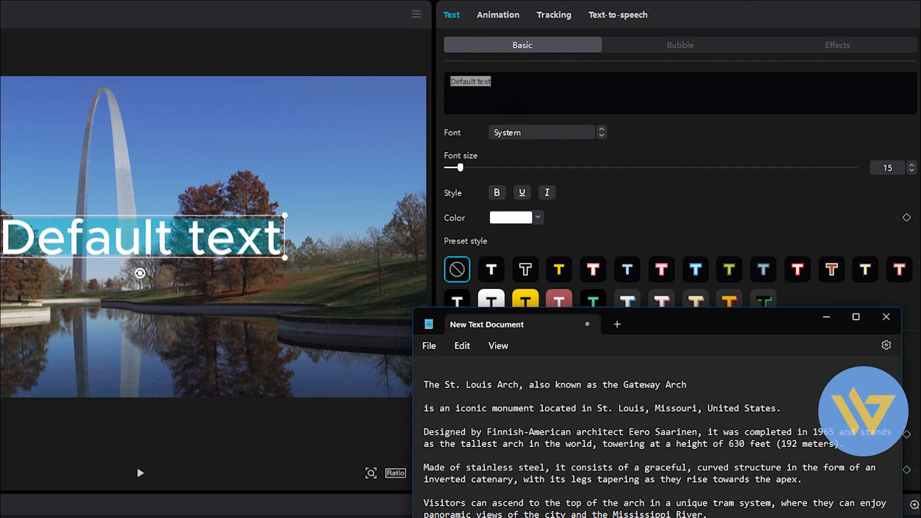
pyautogui.moveTo(691, 385); pyautogui.dragTo(420, 385)
pyautogui.hotkey('ctrl', 'c')
pyautogui.rightClick(449, 381)
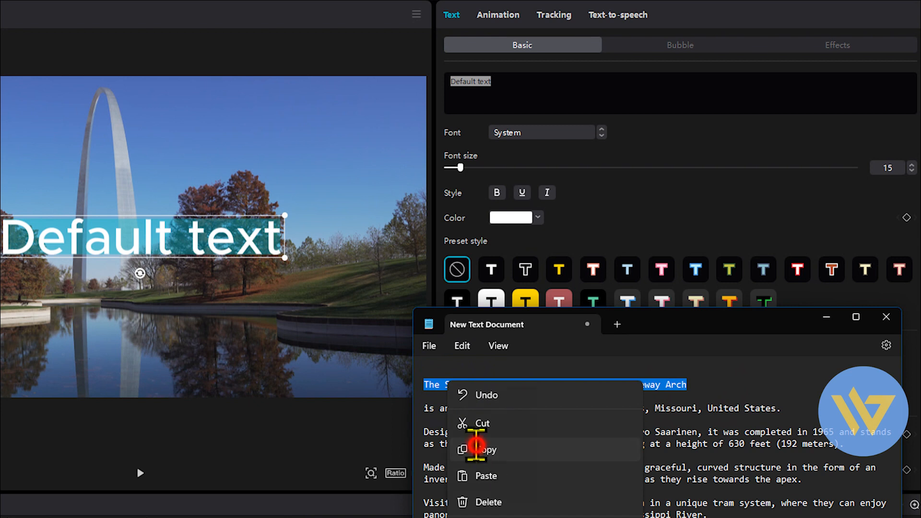
pyautogui.click(478, 449)
pyautogui.click(510, 82)
pyautogui.moveTo(509, 82); pyautogui.dragTo(444, 80)
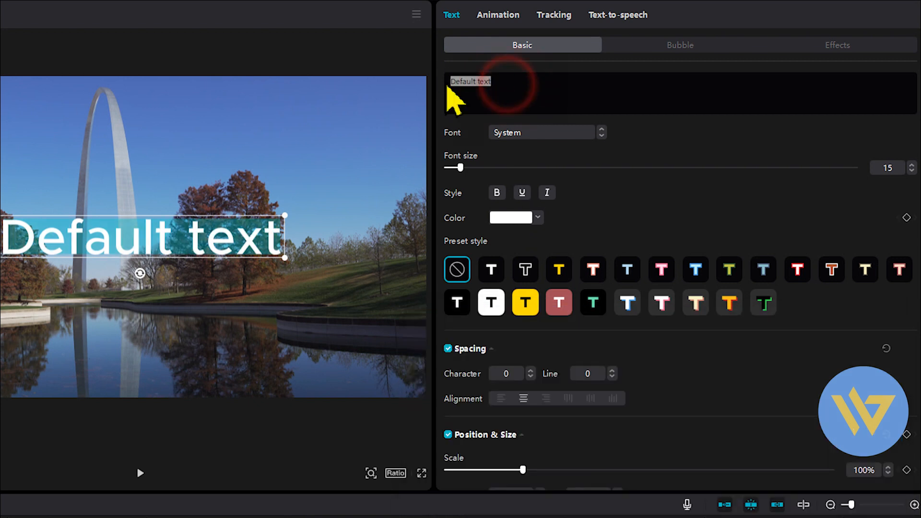
pyautogui.rightClick(454, 98)
pyautogui.click(496, 147)
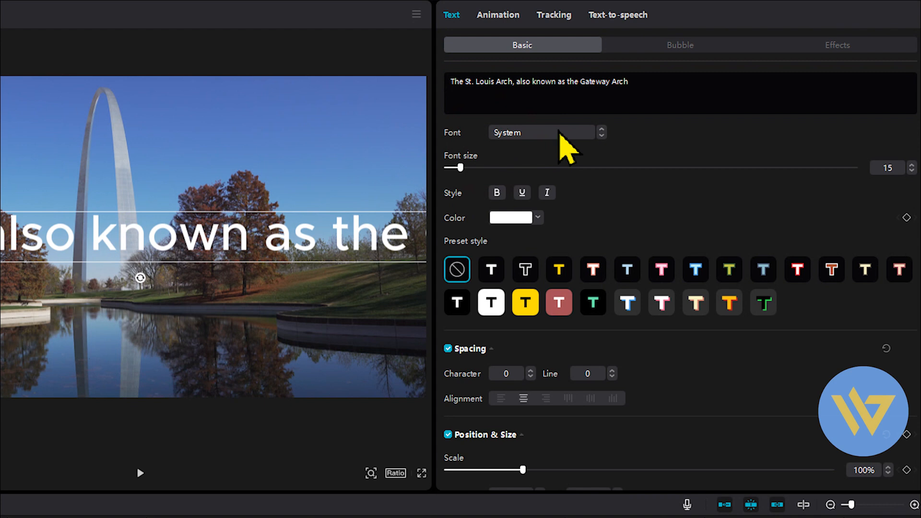
# Step: Format the caption in the postmodern font at size 5 and move it down over the water in the preview
pyautogui.click(554, 131)
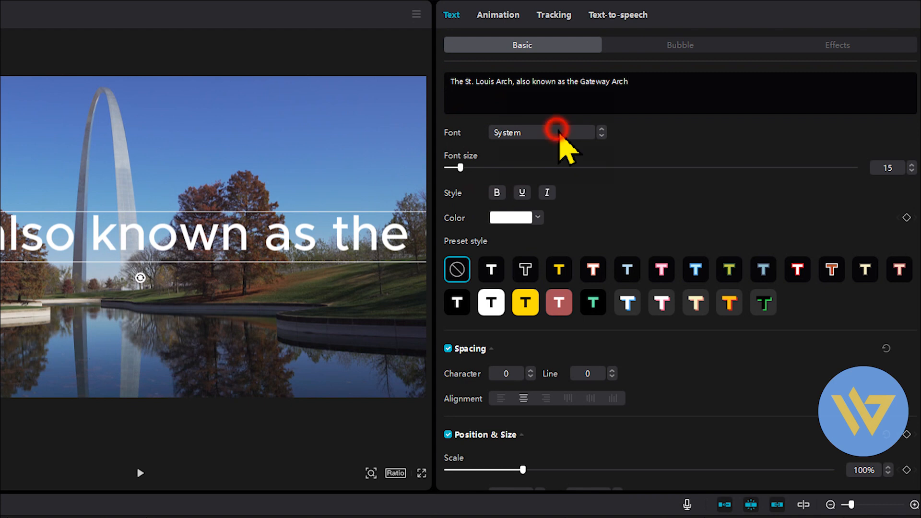
pyautogui.click(541, 169)
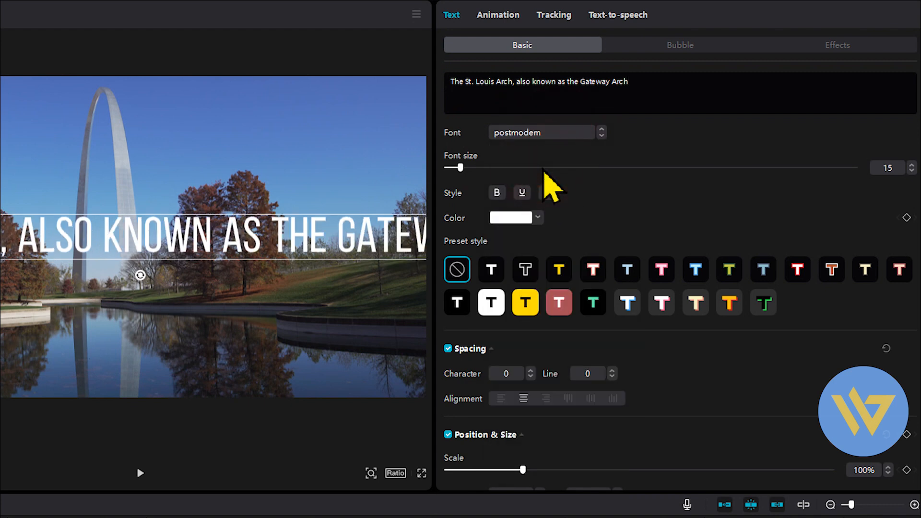
pyautogui.click(884, 167)
pyautogui.doubleClick(885, 167)
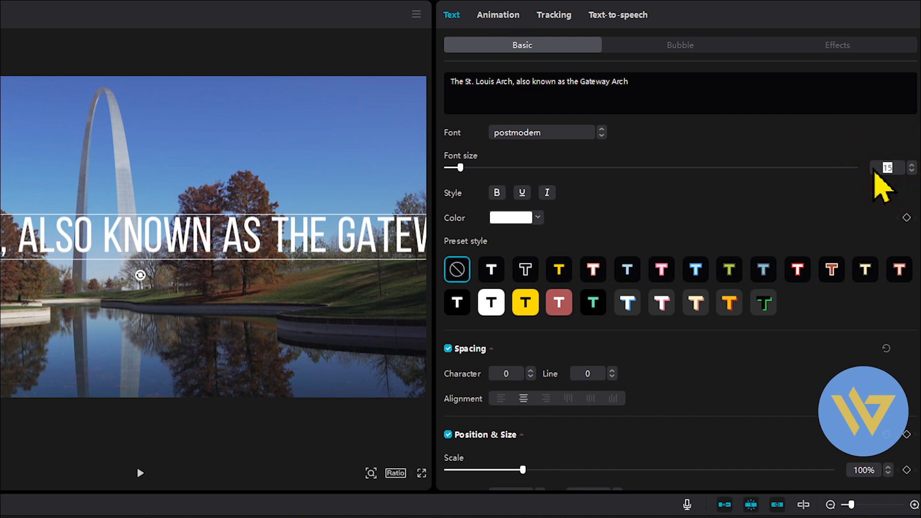
pyautogui.write('5')
pyautogui.press('Return')
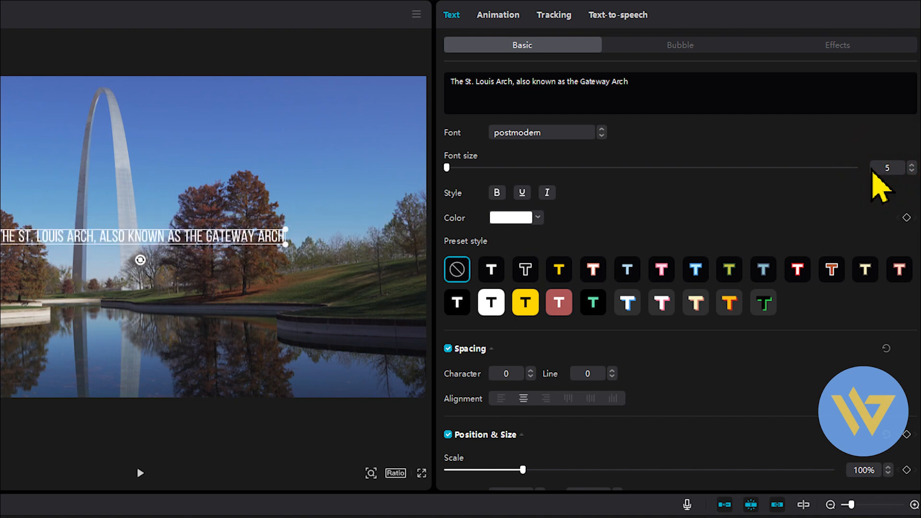
pyautogui.moveTo(241, 239); pyautogui.dragTo(241, 356)
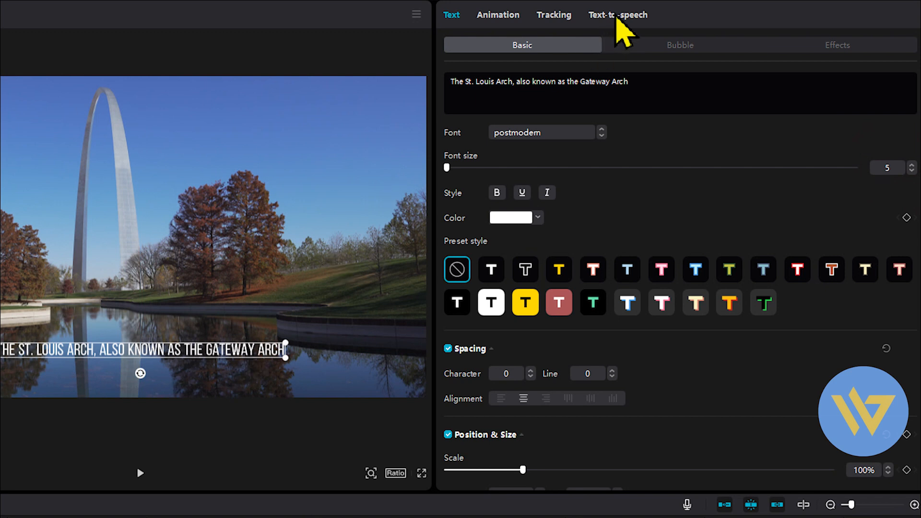
# Step: Preview the Bestie, Serious Male and Charming Female voices, and generate the caption's text-to-speech audio with the Jessie voice
pyautogui.click(617, 18)
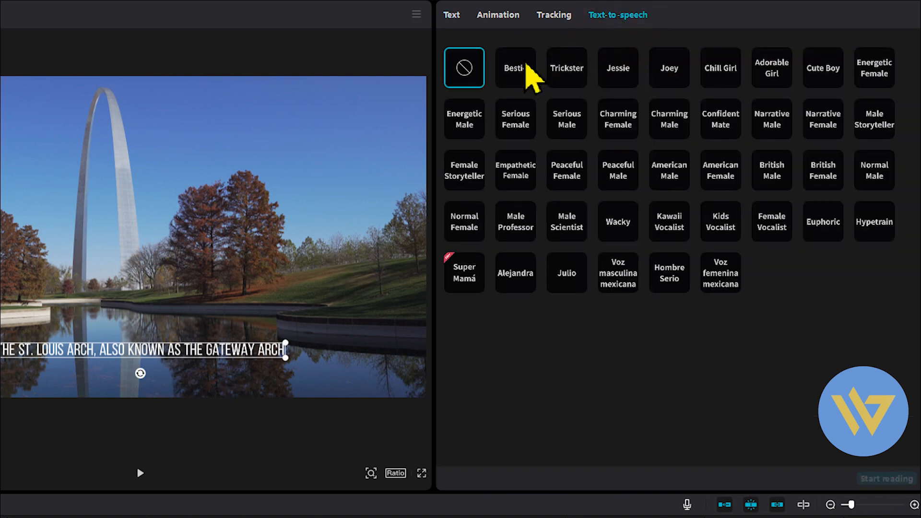
pyautogui.click(515, 65)
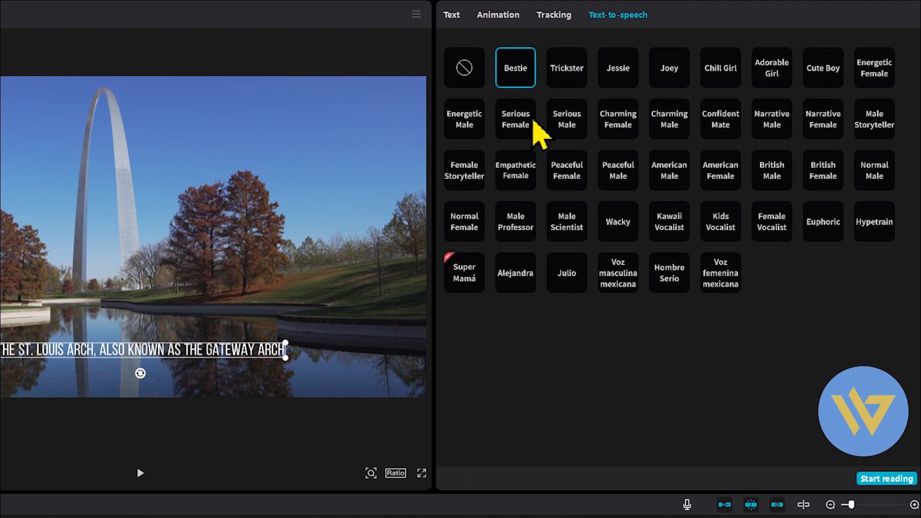
pyautogui.click(566, 119)
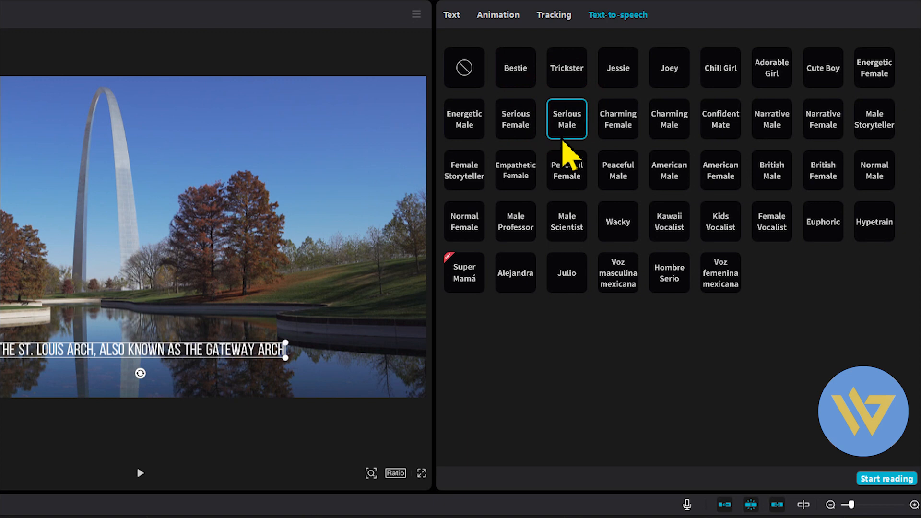
pyautogui.click(619, 126)
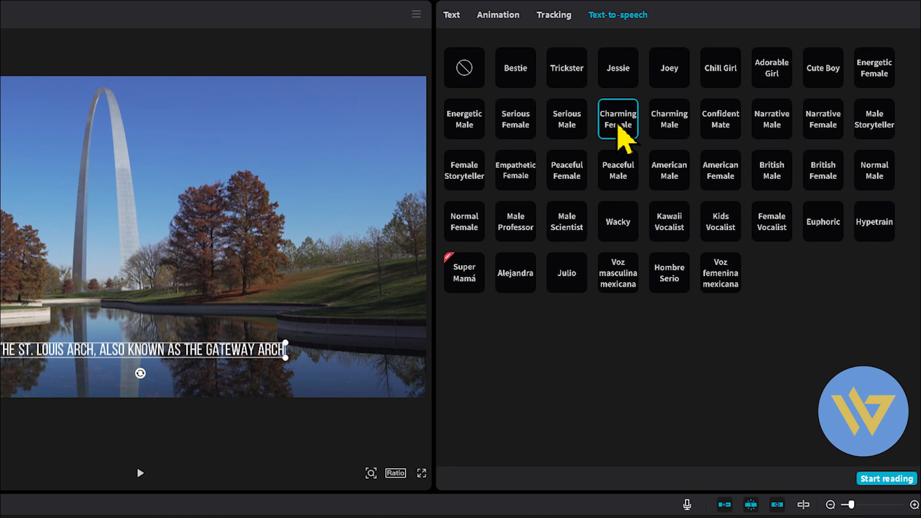
pyautogui.click(618, 71)
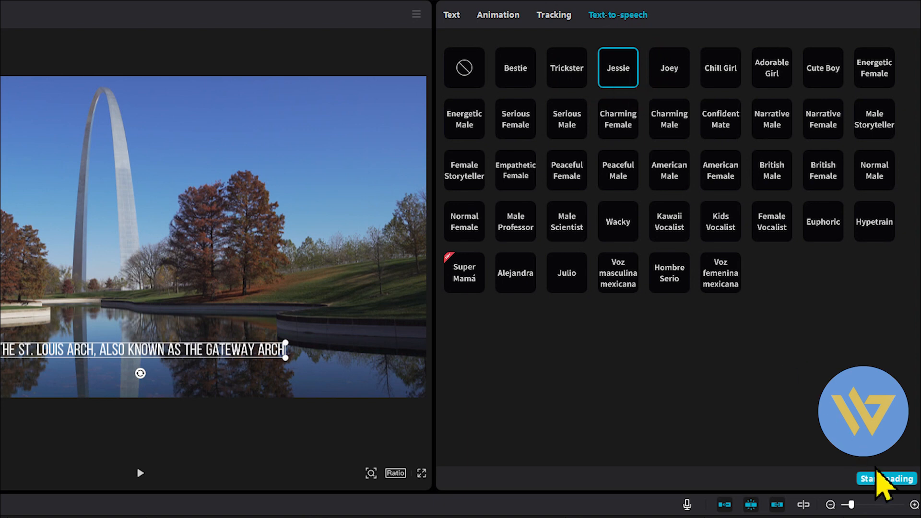
pyautogui.click(886, 479)
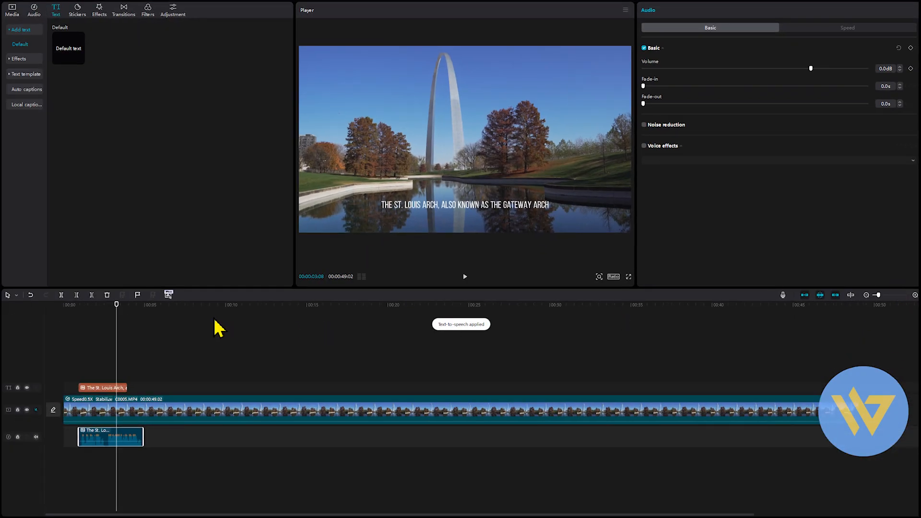
# Step: Play the timeline from the beginning to check the generated voiceover against the caption
pyautogui.moveTo(120, 309); pyautogui.dragTo(57, 313)
pyautogui.press('space')
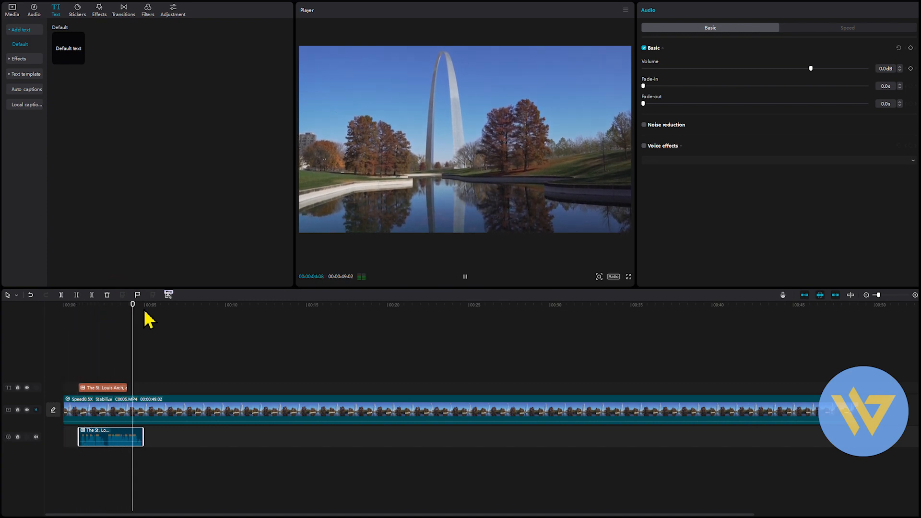
pyautogui.press('space')
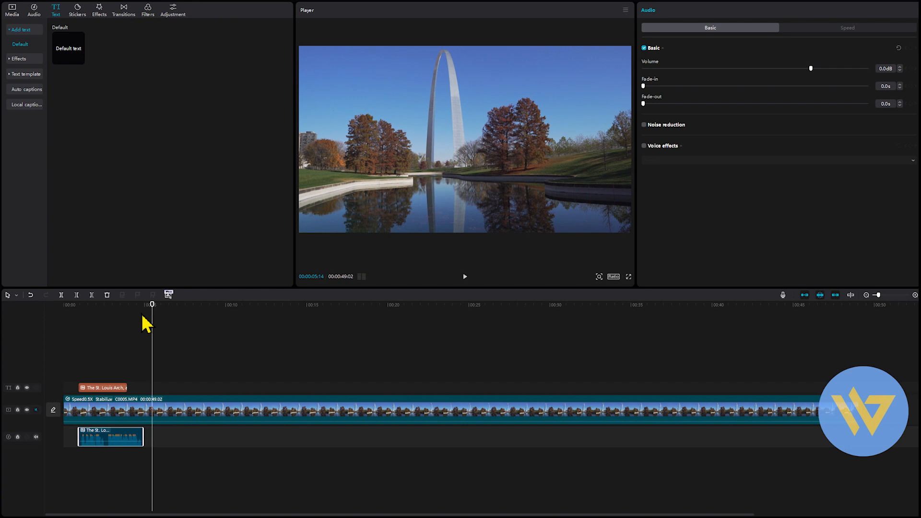
# Step: Duplicate the caption clip on the timeline, placing the copy at the end of the voiceover clip, at 00:00:04:27
pyautogui.click(110, 389)
pyautogui.rightClick(110, 389)
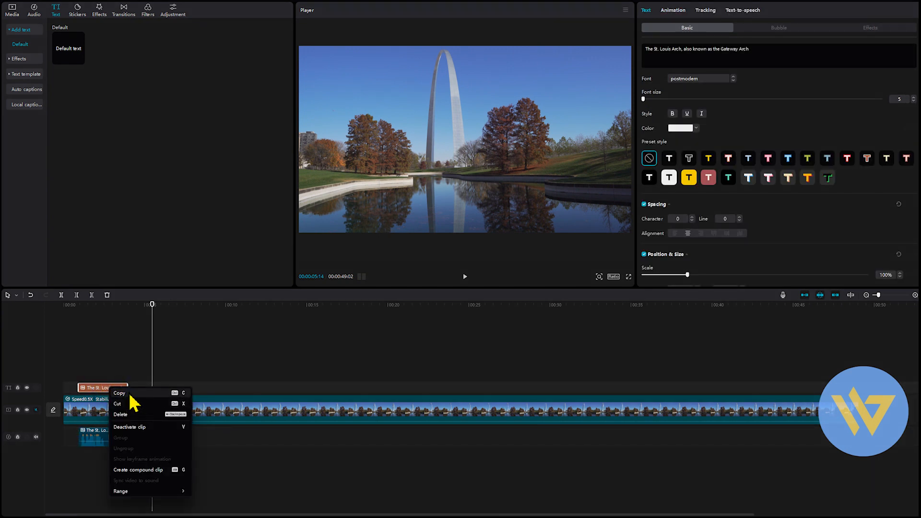
pyautogui.click(130, 394)
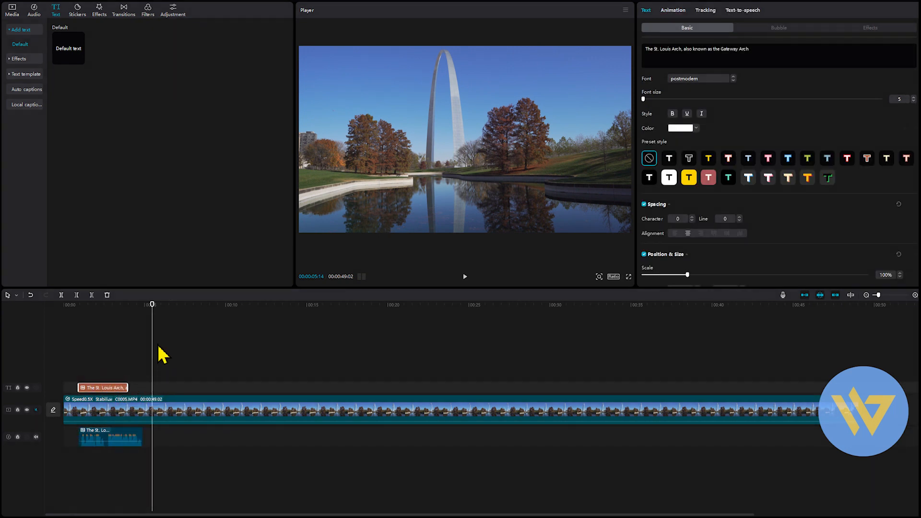
pyautogui.moveTo(151, 308); pyautogui.dragTo(143, 315)
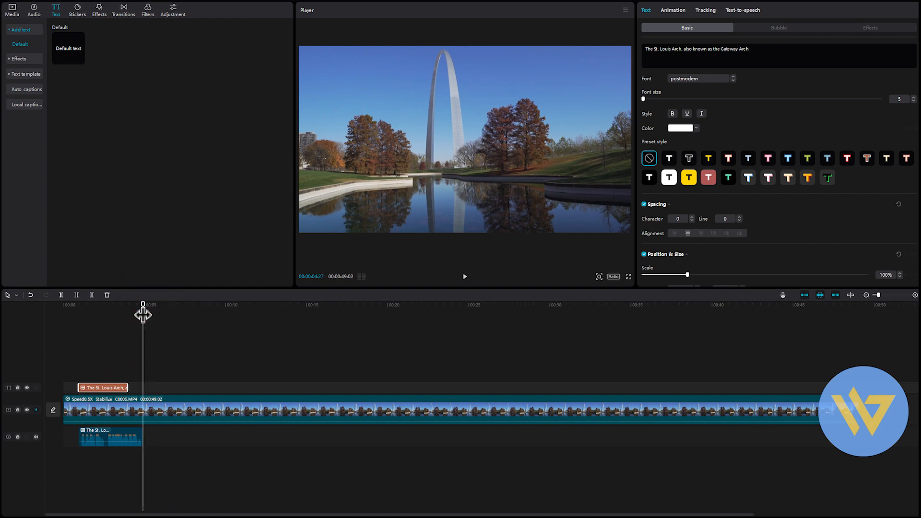
pyautogui.hotkey('ctrl', 'v')
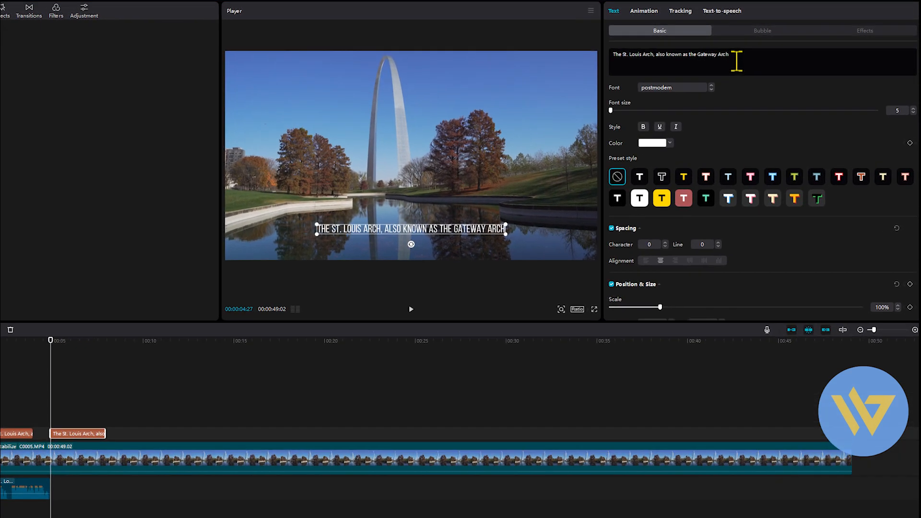
# Step: Replace the duplicated caption's text with "is an iconic monument located in St. Louis, Missouri, United States.", copied from the Notepad document
pyautogui.moveTo(748, 49); pyautogui.dragTo(647, 48)
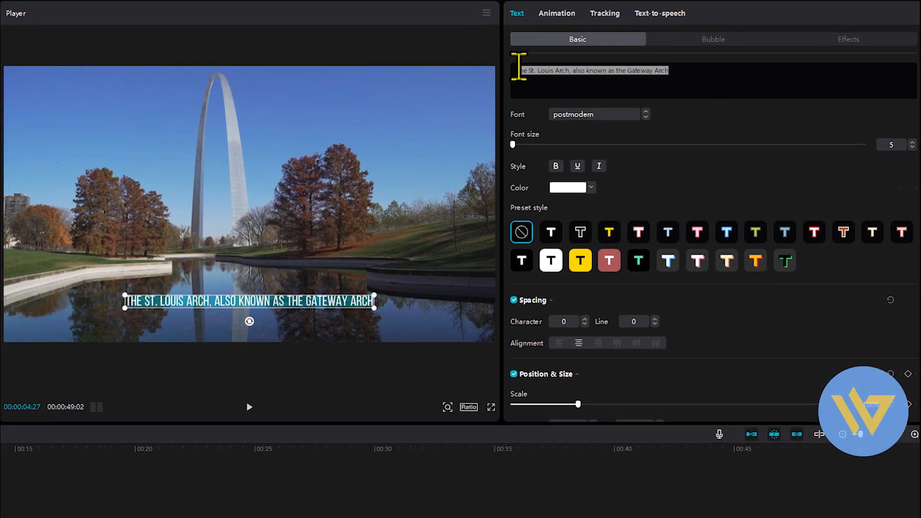
pyautogui.write('T')
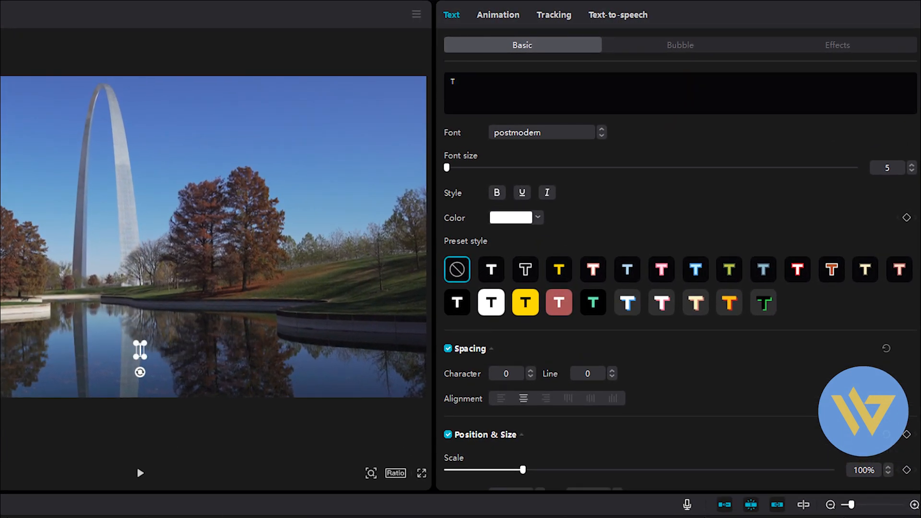
pyautogui.hotkey('alt', 'Tab')
pyautogui.moveTo(792, 408); pyautogui.dragTo(420, 408)
pyautogui.rightClick(490, 428)
pyautogui.click(520, 478)
pyautogui.click(469, 86)
pyautogui.click(485, 81)
pyautogui.hotkey('ctrl', 'v')
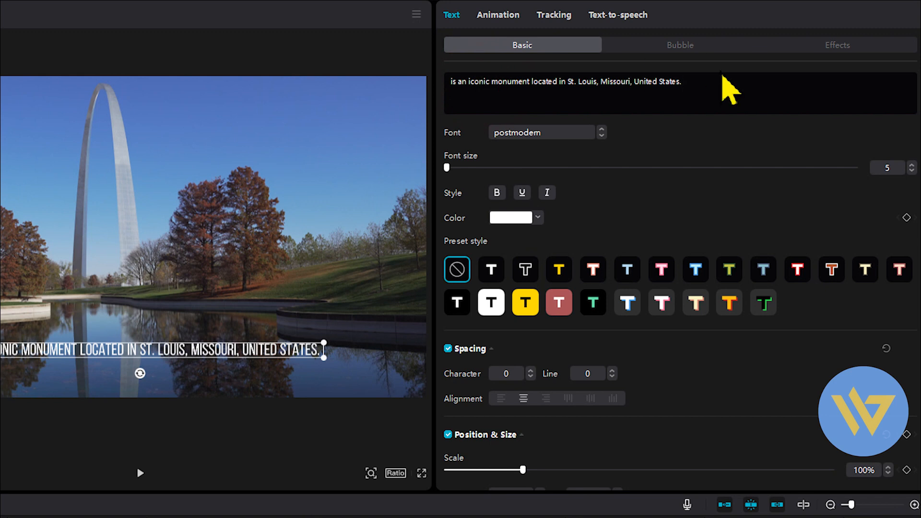
# Step: Preview the second caption in the Jessie voice and respell "Missouri," phonetically as "Missouree" in its text
pyautogui.click(629, 17)
pyautogui.click(629, 69)
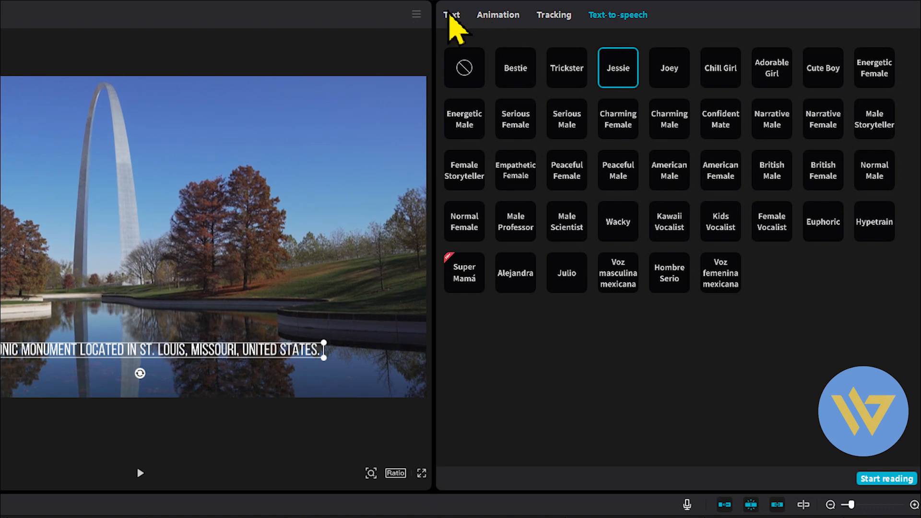
pyautogui.click(451, 15)
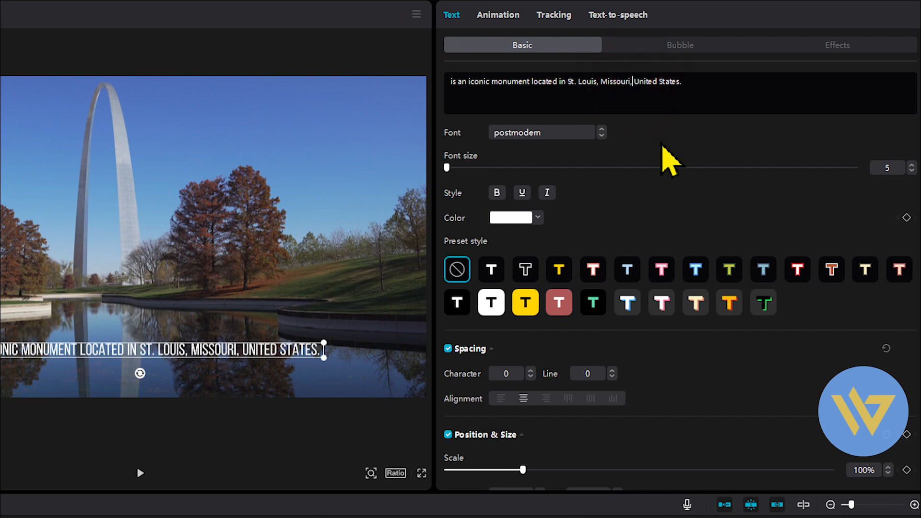
pyautogui.press('BackSpace')
pyautogui.press('BackSpace')
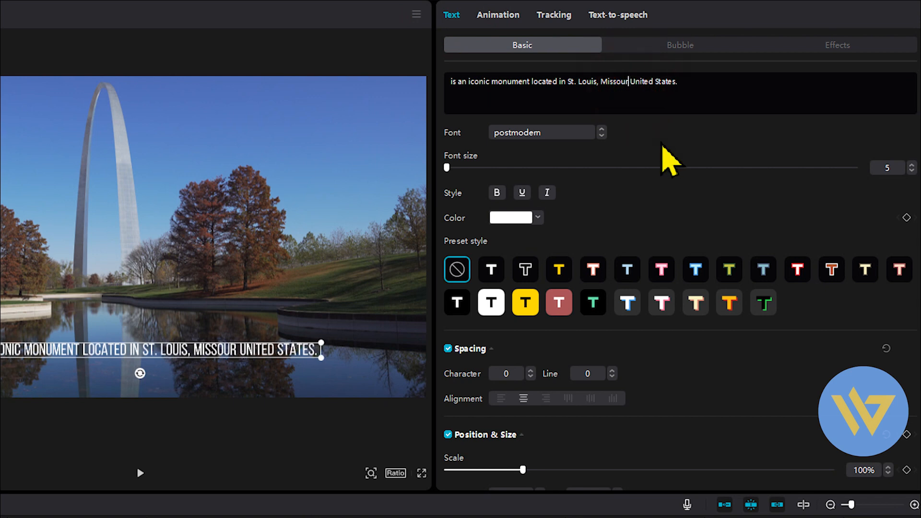
pyautogui.write('ee')
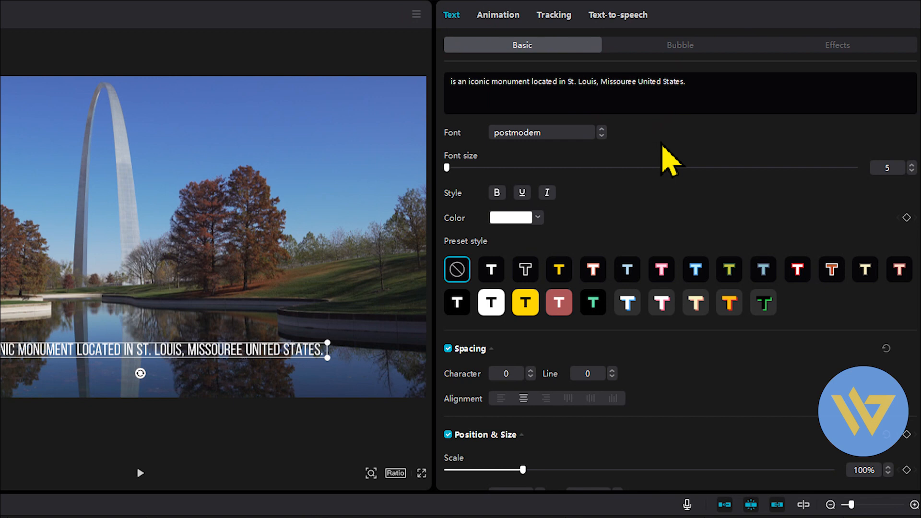
# Step: Delete "United States." from the second caption so that it ends with "Missouree"
pyautogui.click(641, 88)
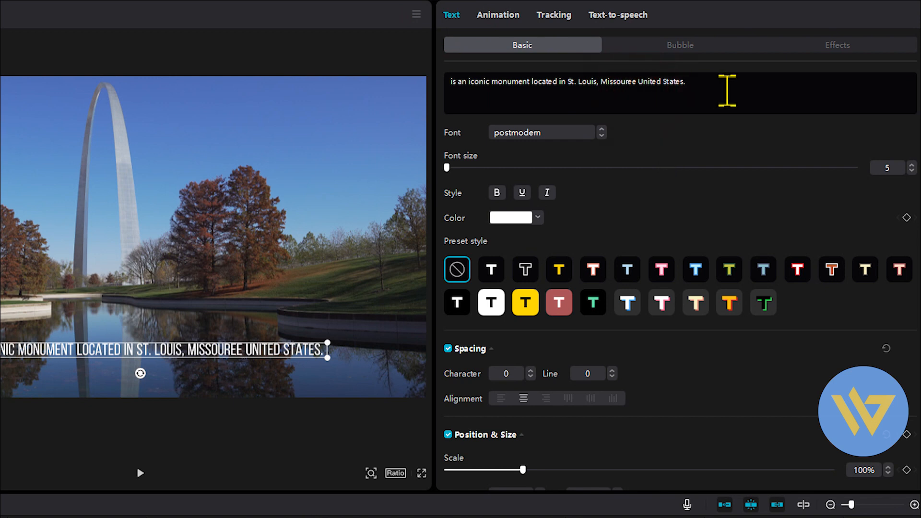
pyautogui.click(696, 86)
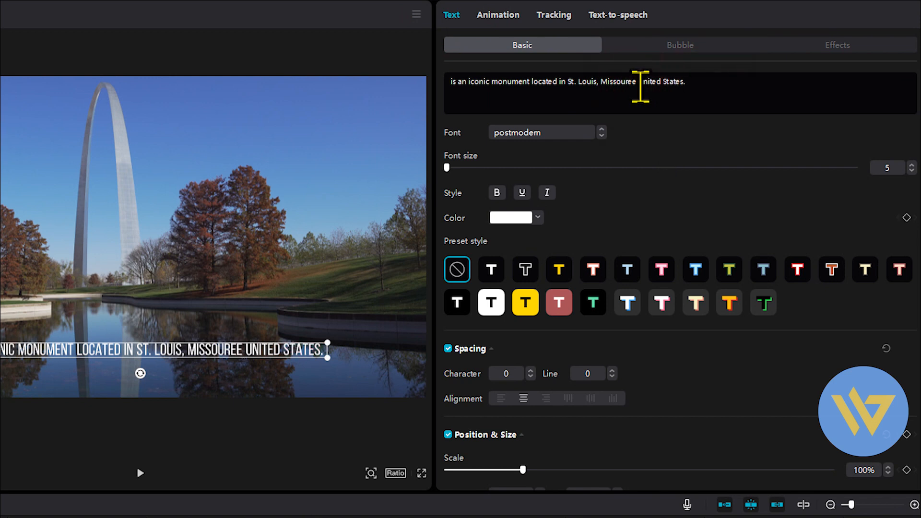
pyautogui.press('BackSpace')
pyautogui.press('BackSpace')
pyautogui.press('BackSpace')
pyautogui.press('BackSpace')
pyautogui.press('BackSpace')
pyautogui.press('BackSpace')
pyautogui.press('BackSpace')
pyautogui.press('BackSpace')
pyautogui.press('BackSpace')
pyautogui.press('BackSpace')
pyautogui.press('BackSpace')
pyautogui.press('BackSpace')
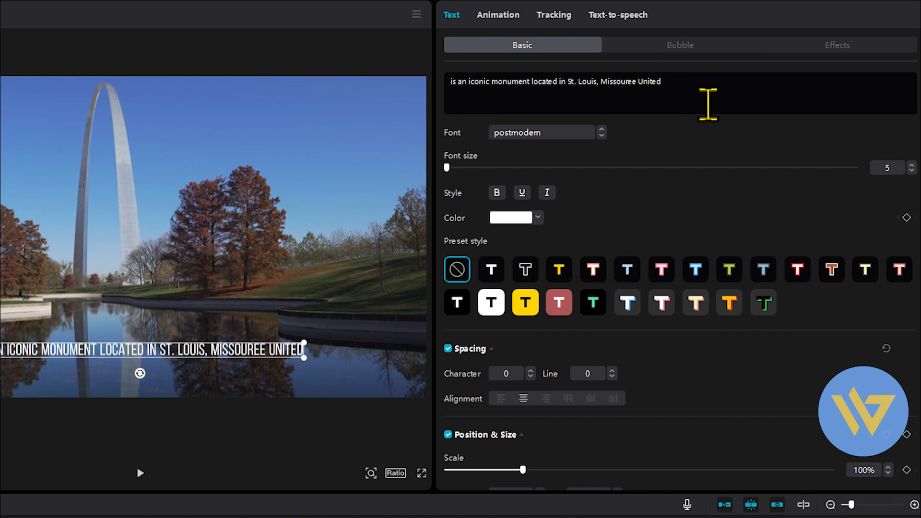
pyautogui.press('BackSpace')
pyautogui.press('BackSpace')
pyautogui.press('BackSpace')
pyautogui.press('BackSpace')
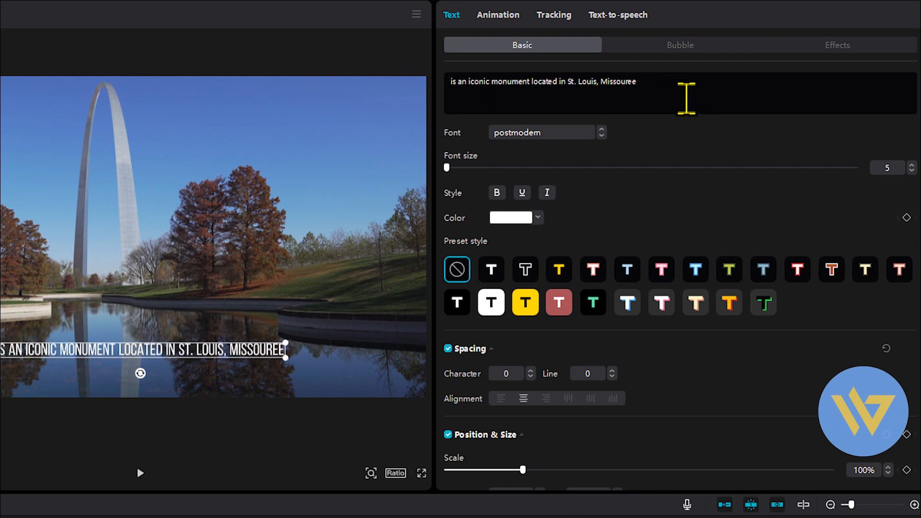
pyautogui.click(599, 80)
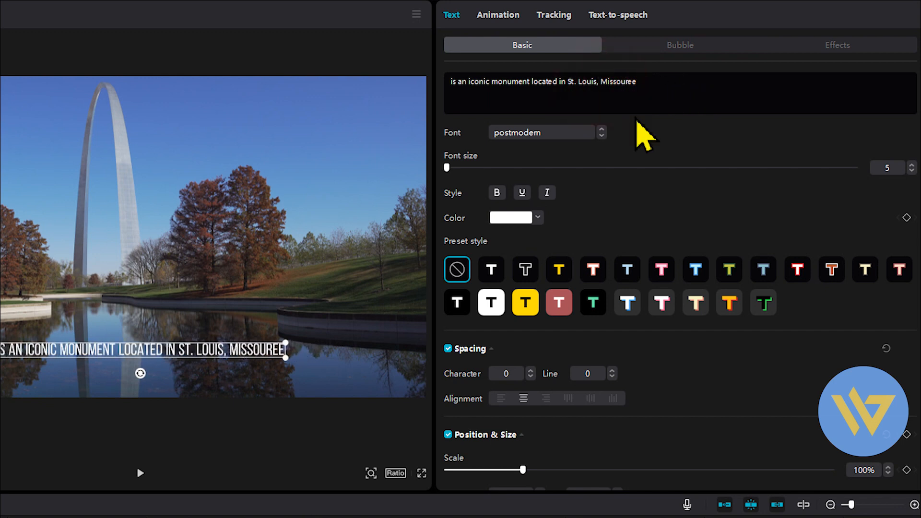
# Step: Remove the comma after "St. Louis" in the second caption and generate its voiceover in the Jessie voice
pyautogui.press('BackSpace')
pyautogui.click(616, 16)
pyautogui.click(619, 60)
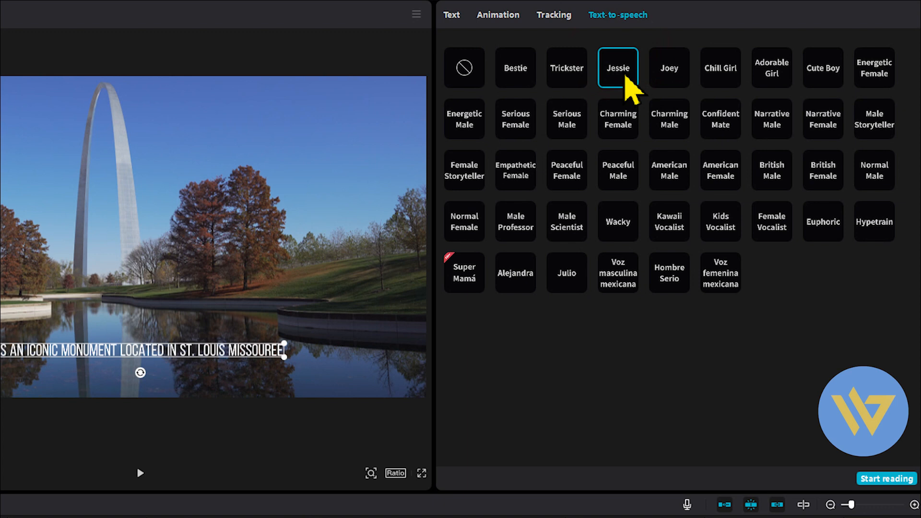
pyautogui.click(885, 479)
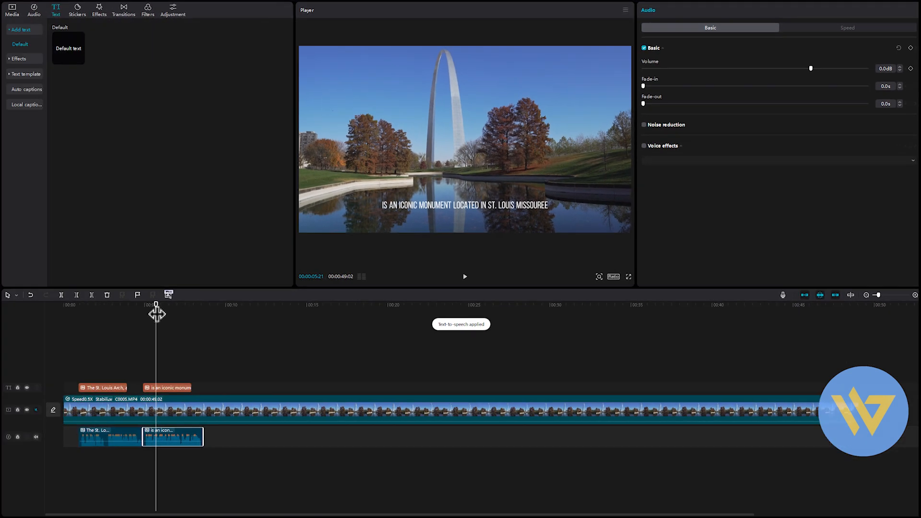
# Step: Play back the first two voiceovers and paste a copy of the first caption at 00:00:08:29
pyautogui.moveTo(157, 305); pyautogui.dragTo(71, 312)
pyautogui.press('space')
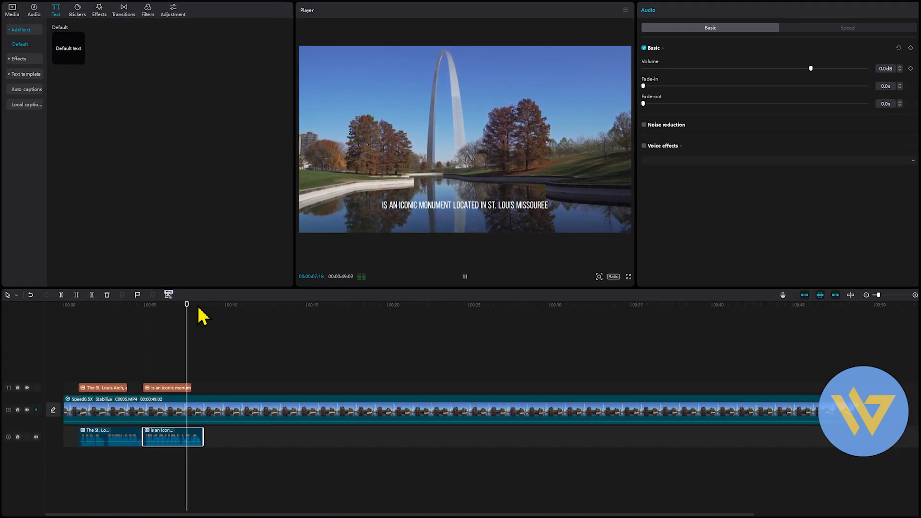
pyautogui.hotkey('ctrl', 'v')
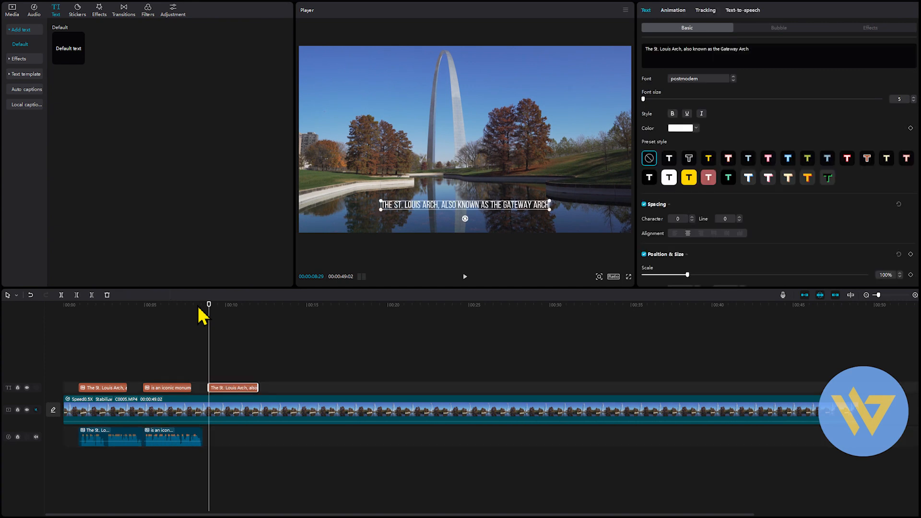
# Step: Replace the third caption's text with the "Designed by Finnish-American architect" paragraph, copied from the Notepad document
pyautogui.click(767, 48)
pyautogui.hotkey('ctrl', 'a')
pyautogui.press('BackSpace')
pyautogui.hotkey('alt', 'Tab')
pyautogui.moveTo(880, 262); pyautogui.dragTo(631, 253)
pyautogui.rightClick(661, 255)
pyautogui.click(676, 287)
pyautogui.click(658, 50)
pyautogui.hotkey('ctrl', 'v')
# Step: Generate a text-to-speech voiceover for the third caption in the Jessie voice
pyautogui.click(743, 11)
pyautogui.click(743, 41)
pyautogui.click(898, 280)
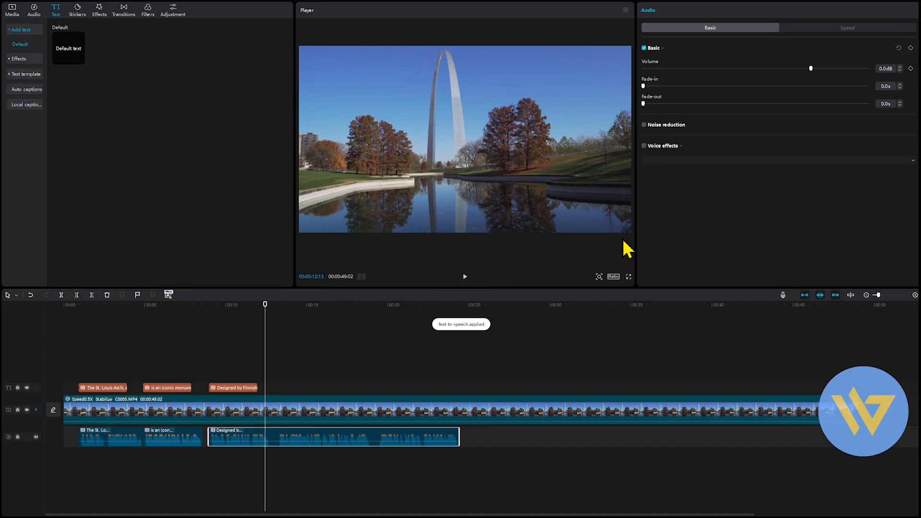
# Step: Paste a fourth caption clip at 00:00:24:21 and replace its text with the "Made of stainless steel" paragraph from the Notepad document
pyautogui.click(468, 374)
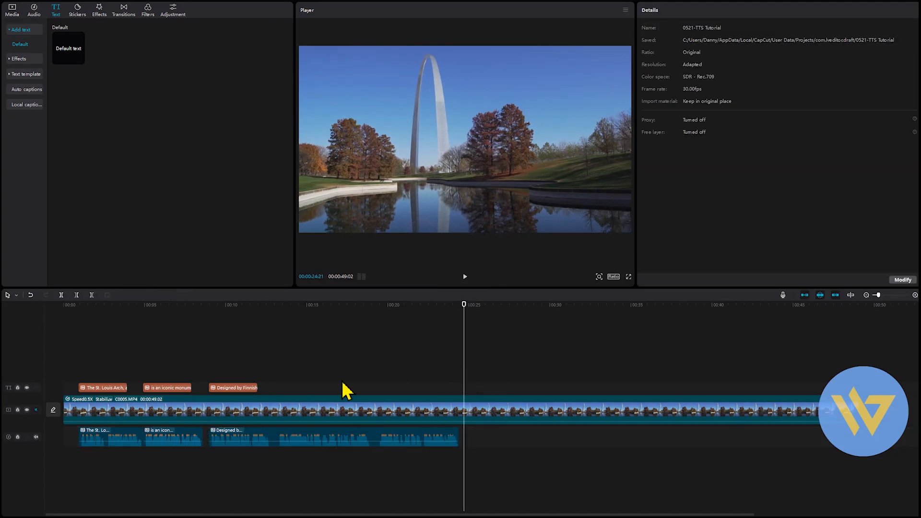
pyautogui.hotkey('ctrl', 'v')
pyautogui.click(655, 50)
pyautogui.hotkey('ctrl', 'a')
pyautogui.press('BackSpace')
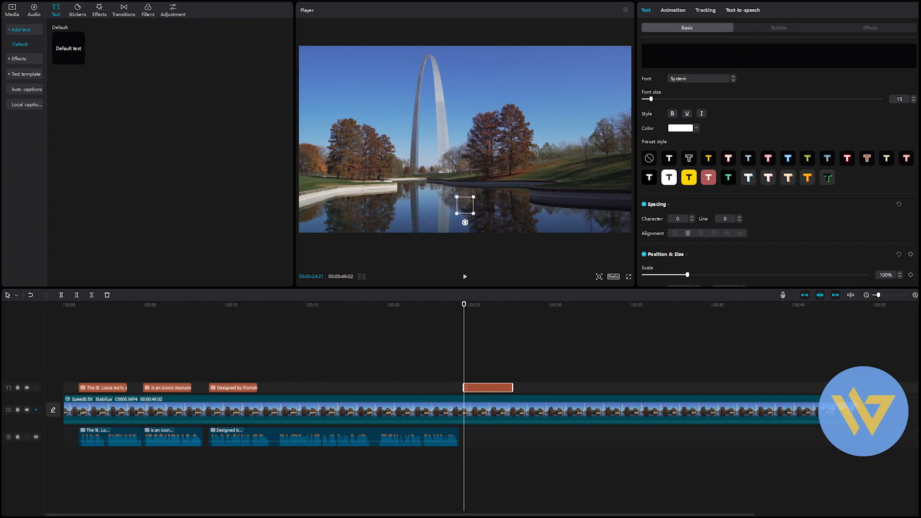
pyautogui.hotkey('alt', 'Tab')
pyautogui.moveTo(852, 282); pyautogui.dragTo(623, 275)
pyautogui.hotkey('ctrl', 'c')
pyautogui.click(687, 49)
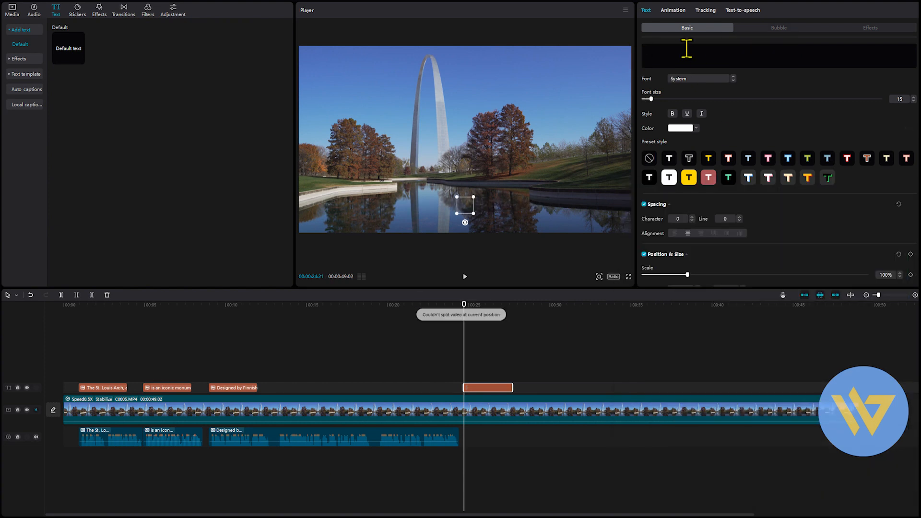
pyautogui.hotkey('ctrl', 'v')
# Step: Generate a text-to-speech voiceover for the fourth caption in the Jessie voice
pyautogui.click(743, 10)
pyautogui.click(743, 40)
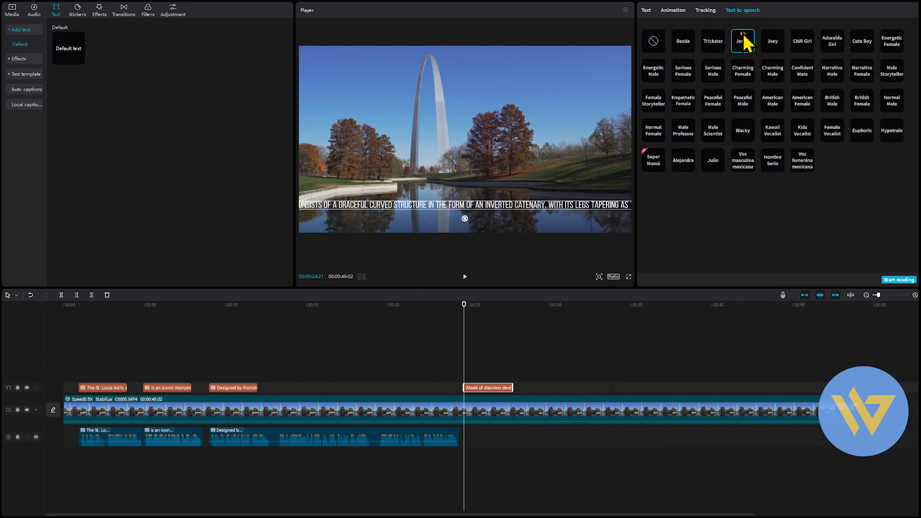
pyautogui.click(899, 280)
# Step: Paste a fifth caption clip at 00:00:36:01 and replace its text with the "Visitors can ascend" paragraph from the Notepad document
pyautogui.click(648, 375)
pyautogui.hotkey('ctrl', 'v')
pyautogui.moveTo(749, 49); pyautogui.dragTo(646, 49)
pyautogui.press('BackSpace')
pyautogui.hotkey('alt', 'Tab')
pyautogui.hotkey('ctrl', 'c')
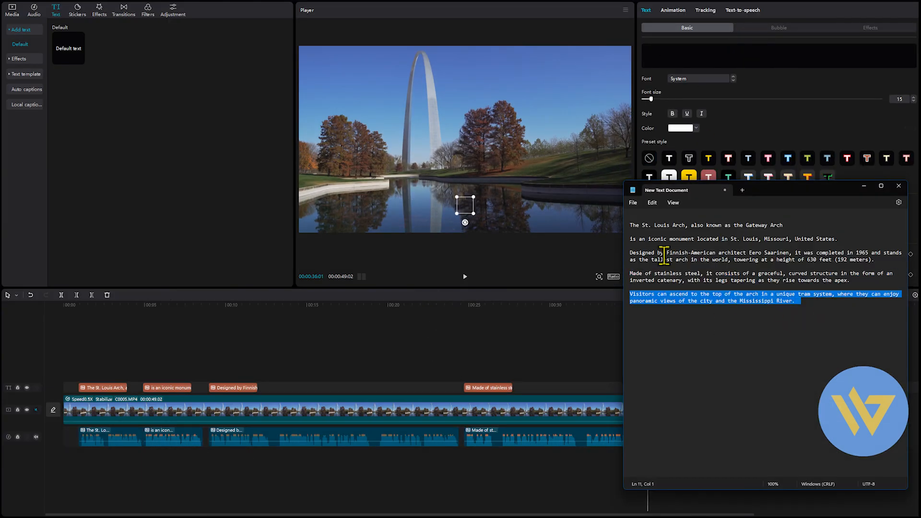
pyautogui.click(721, 58)
pyautogui.hotkey('ctrl', 'v')
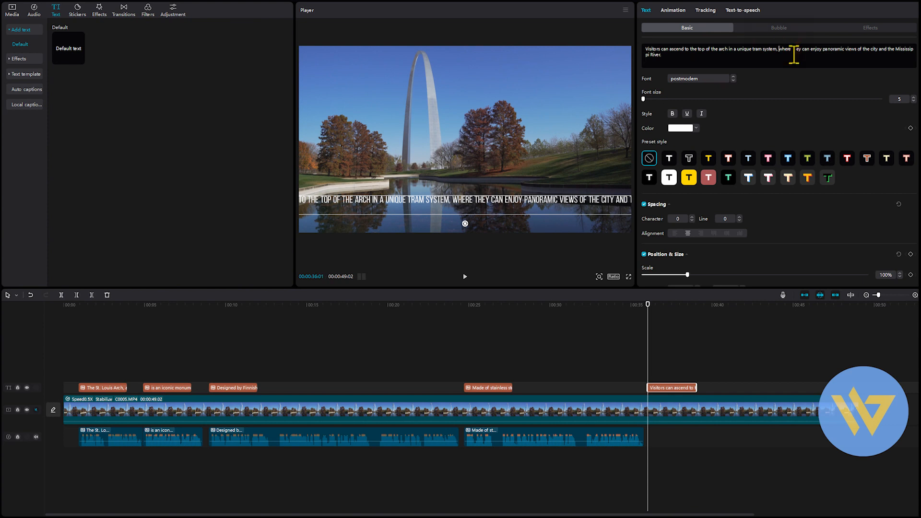
# Step: Replace the comma after "tram system" in the fifth caption with a line break and generate its text-to-speech voiceover
pyautogui.click(748, 11)
pyautogui.click(895, 279)
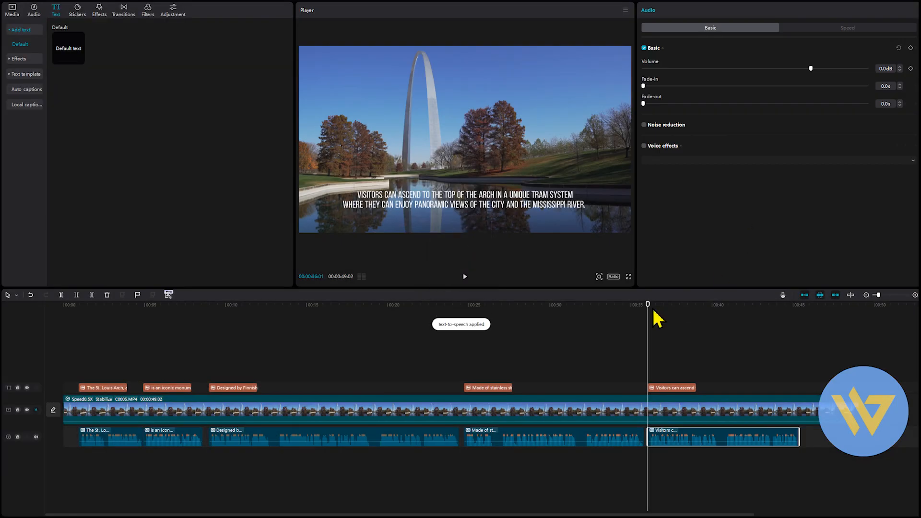
# Step: Return to the start of the timeline and hide the caption track
pyautogui.moveTo(648, 306); pyautogui.dragTo(253, 335)
pyautogui.click(64, 305)
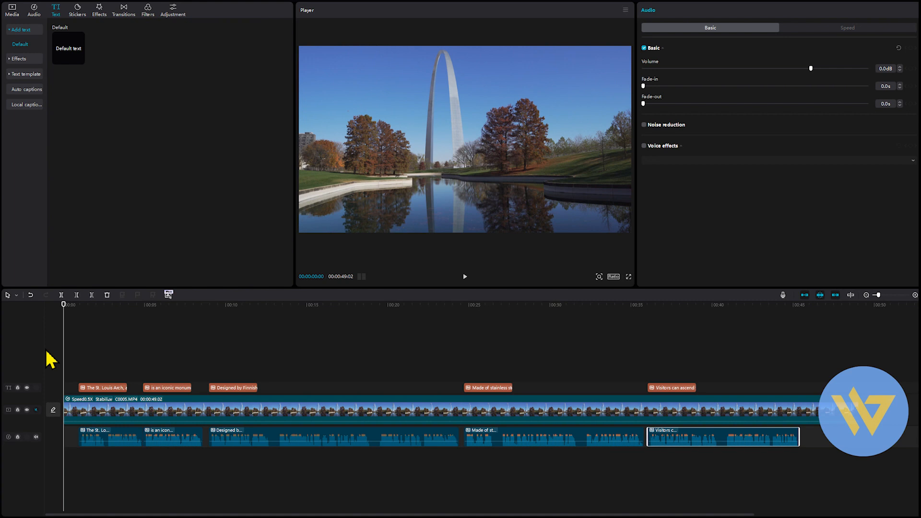
pyautogui.click(26, 388)
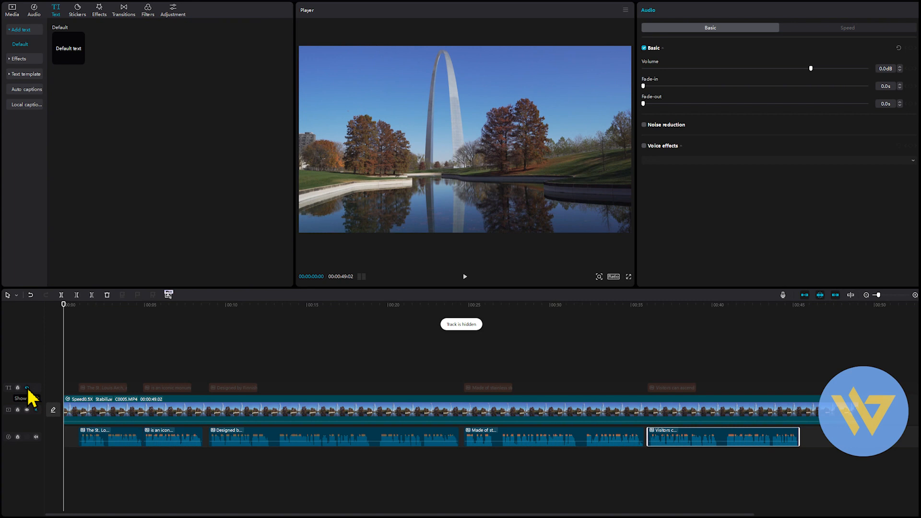
# Step: Play the video from the start through the last voiceover to check the narration without captions
pyautogui.click(63, 304)
pyautogui.press('space')
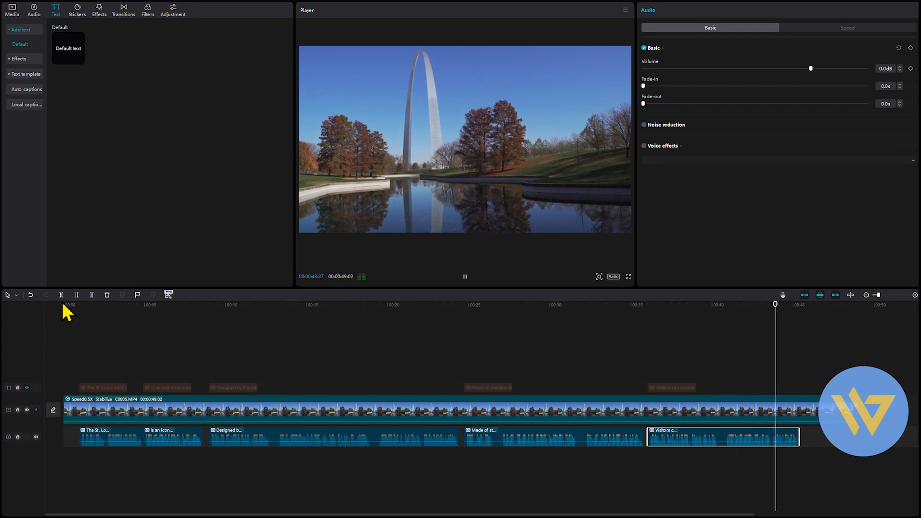
pyautogui.press('space')
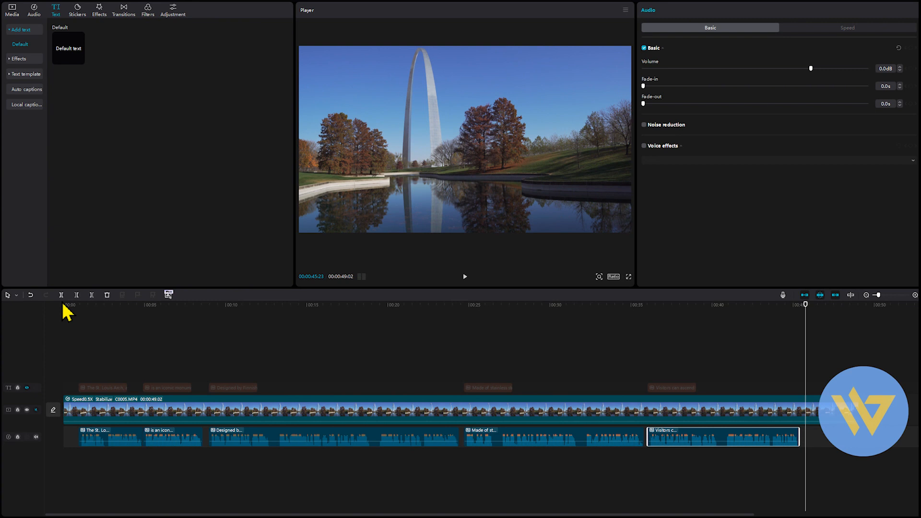
# Step: Show the caption track to view the fifth caption at 00:00:37:28, and hide the track again
pyautogui.click(26, 387)
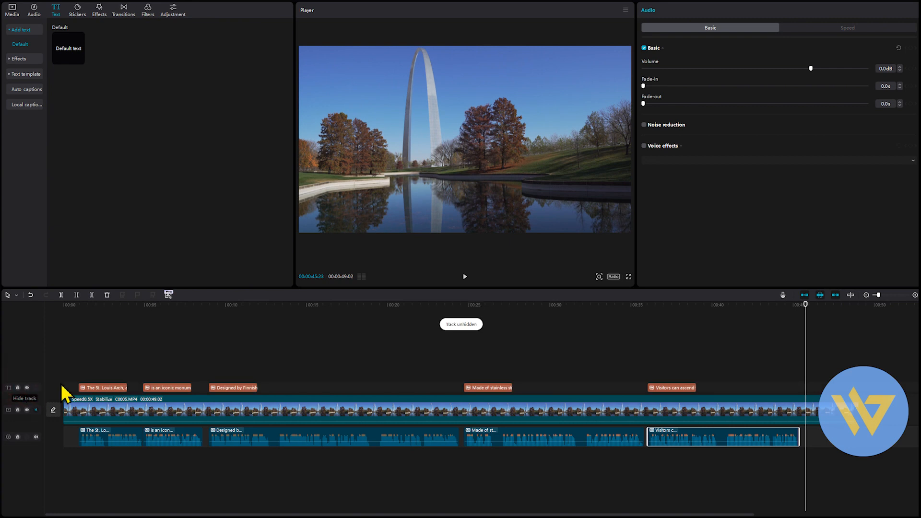
pyautogui.click(666, 339)
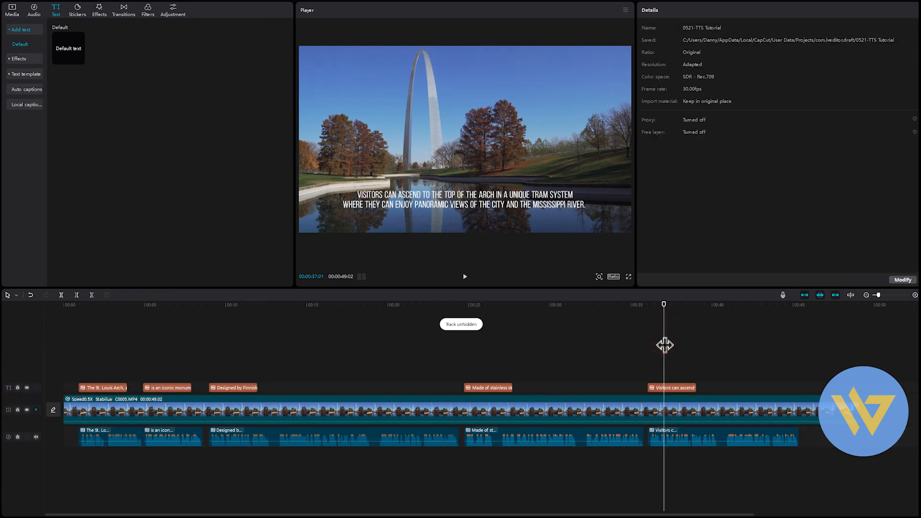
pyautogui.moveTo(665, 345); pyautogui.dragTo(679, 344)
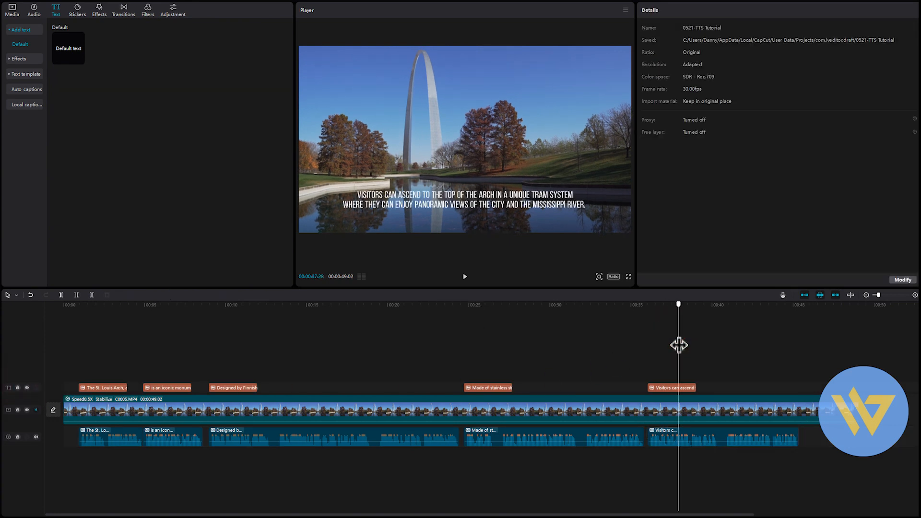
pyautogui.click(27, 387)
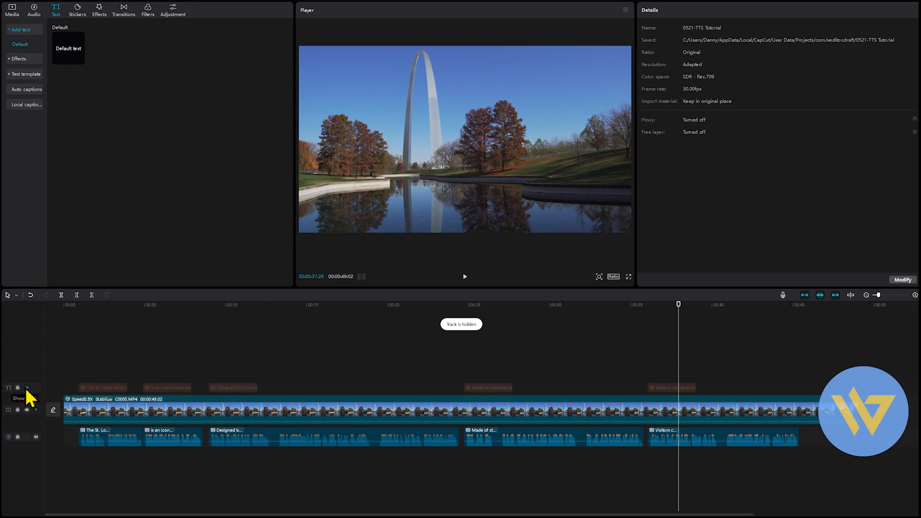